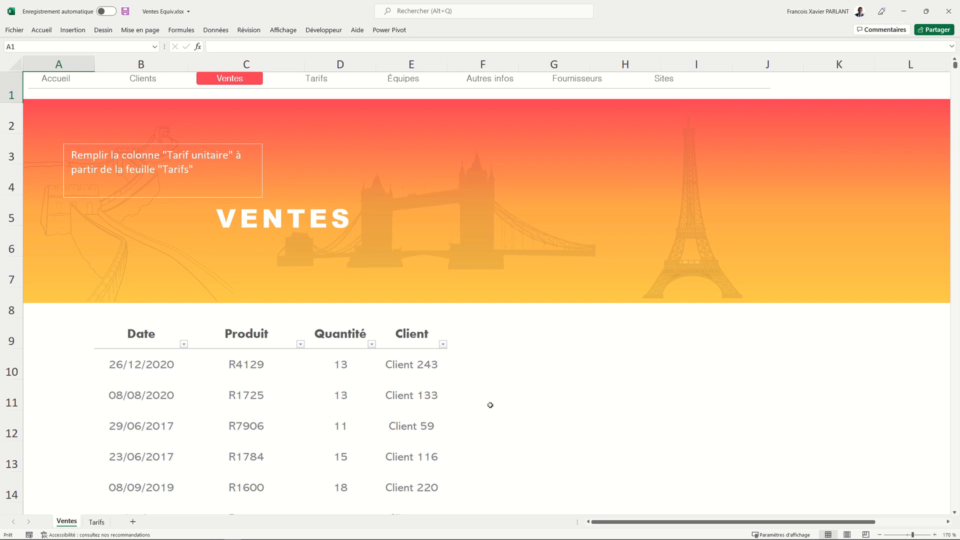
Examine the product prices by year on the Tarifs sheet alongside the sales table on the Ventes sheet.
left_click(320, 86)
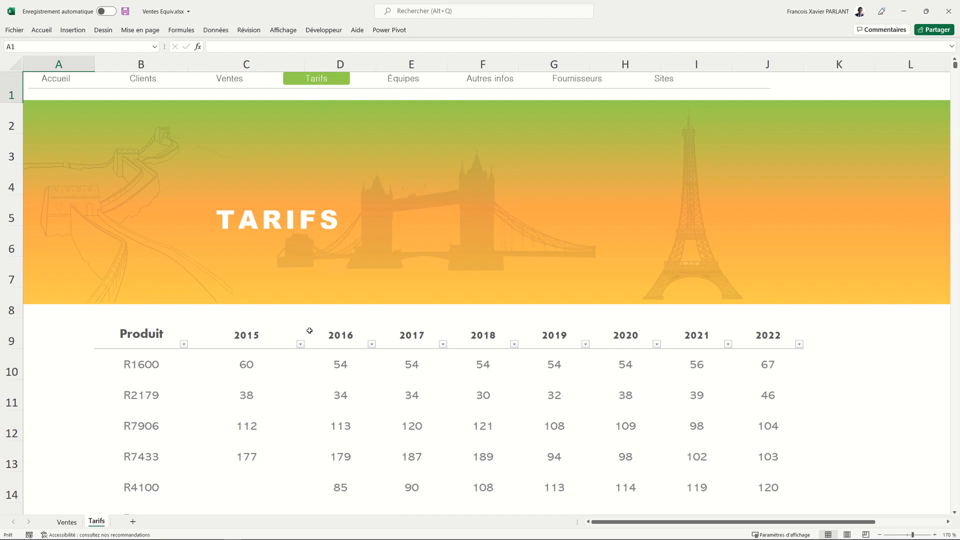
scroll(276, 416, "down", 1)
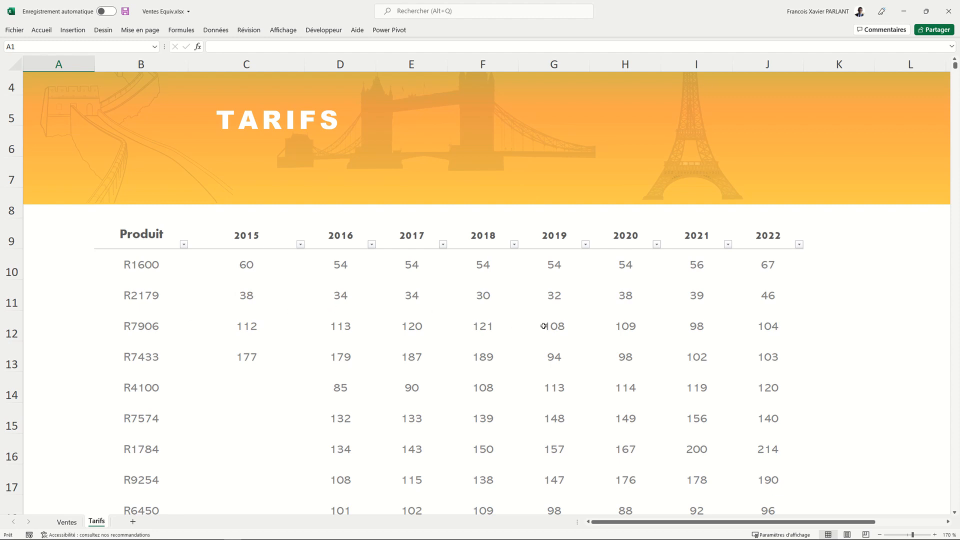
scroll(541, 325, "up", 1)
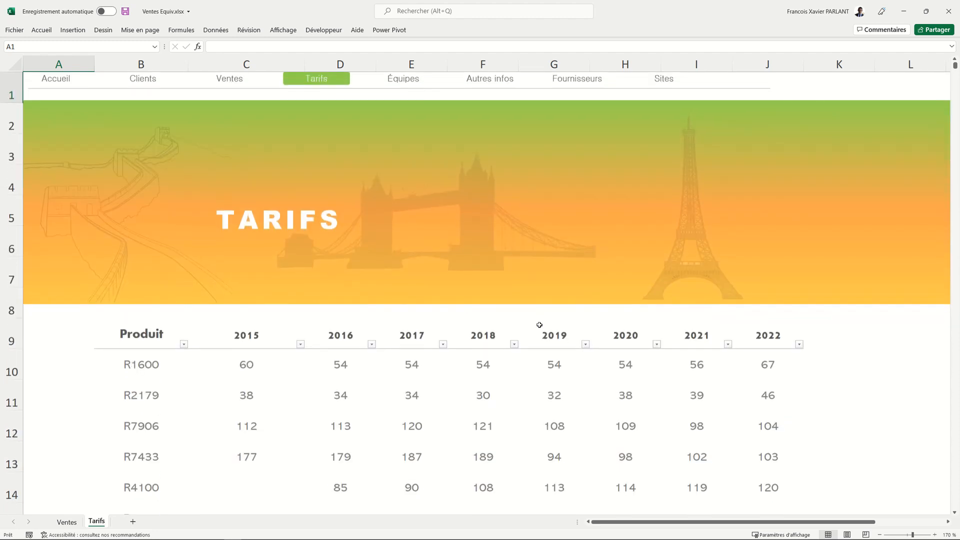
left_click(236, 83)
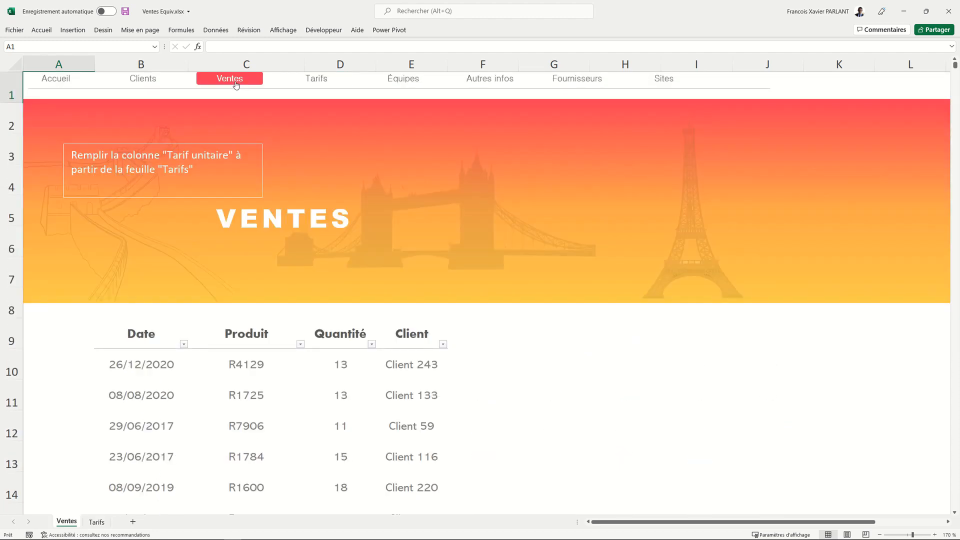
left_click(481, 337)
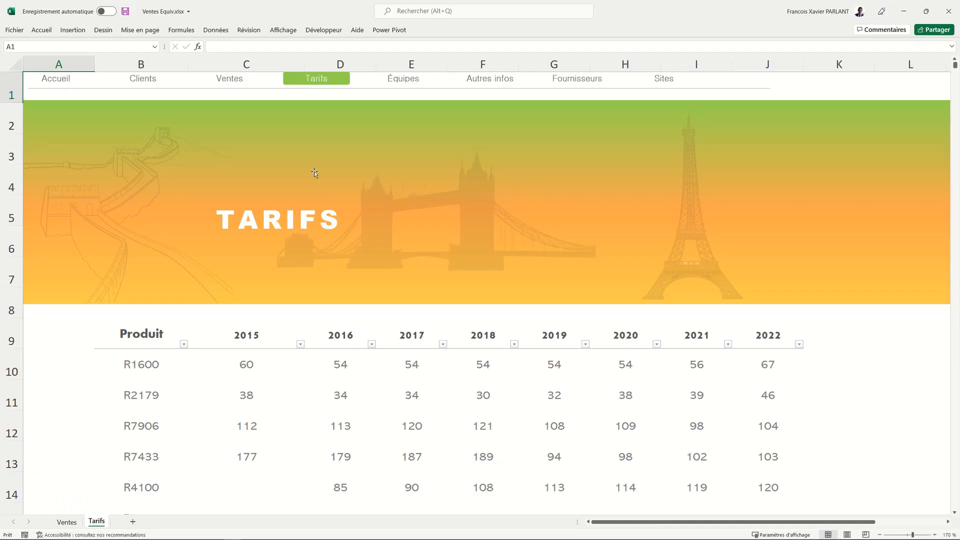
left_click(227, 78)
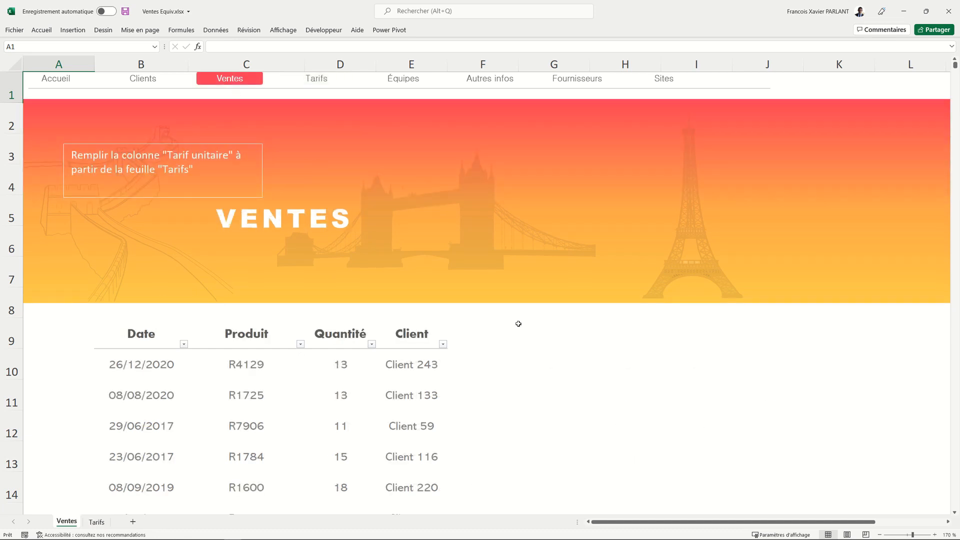
Add a column headed Année to the sales table in cell F9, directly after the Client column.
left_click(483, 336)
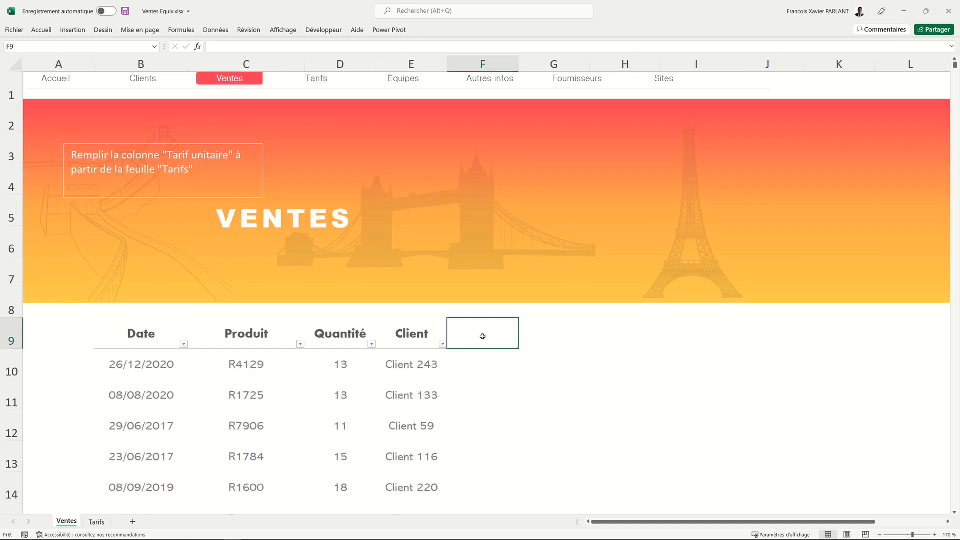
type("Ann")
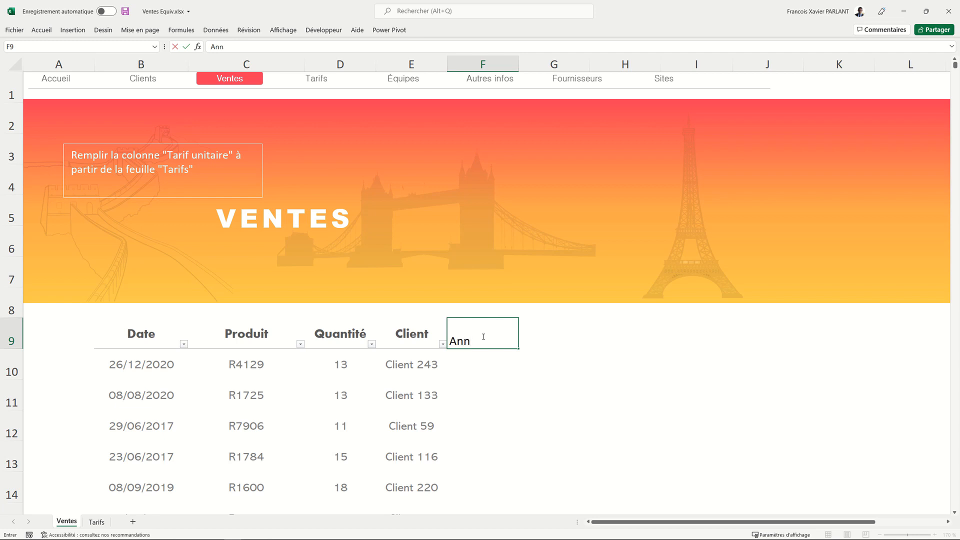
type("ée")
key("Return")
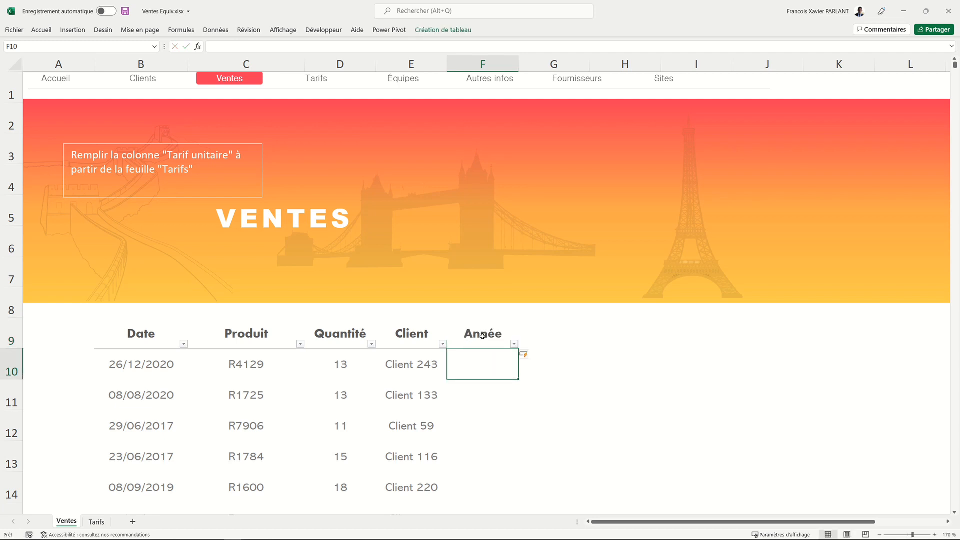
type("=")
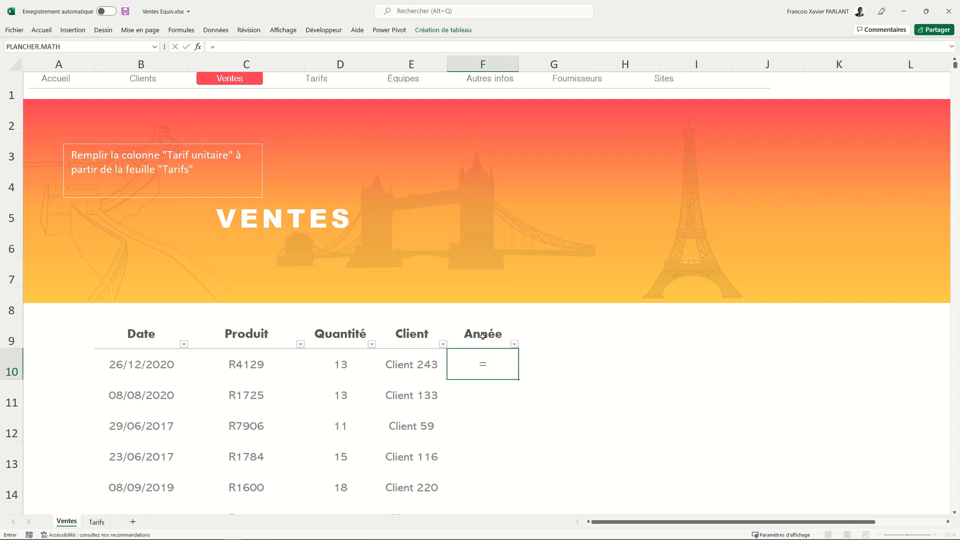
type("anne")
key("Tab")
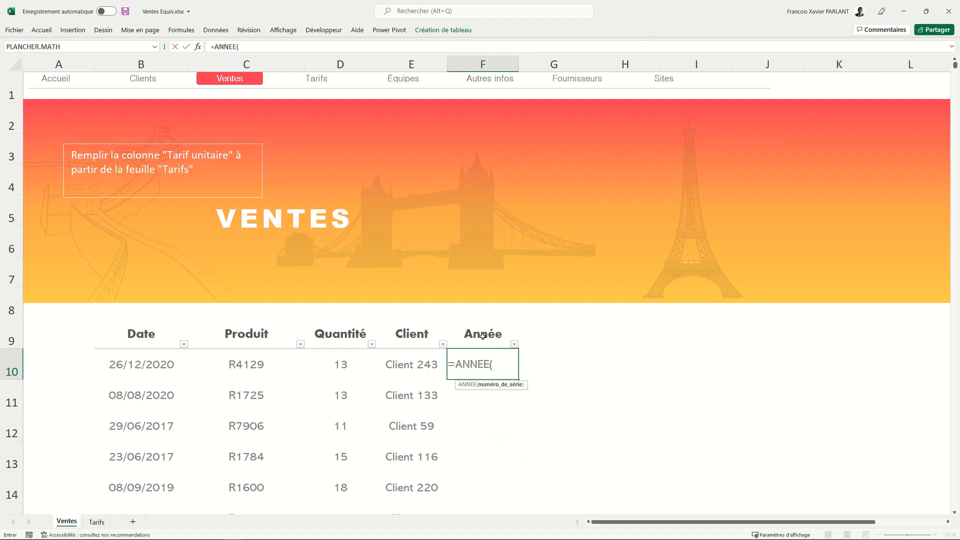
left_click(133, 367)
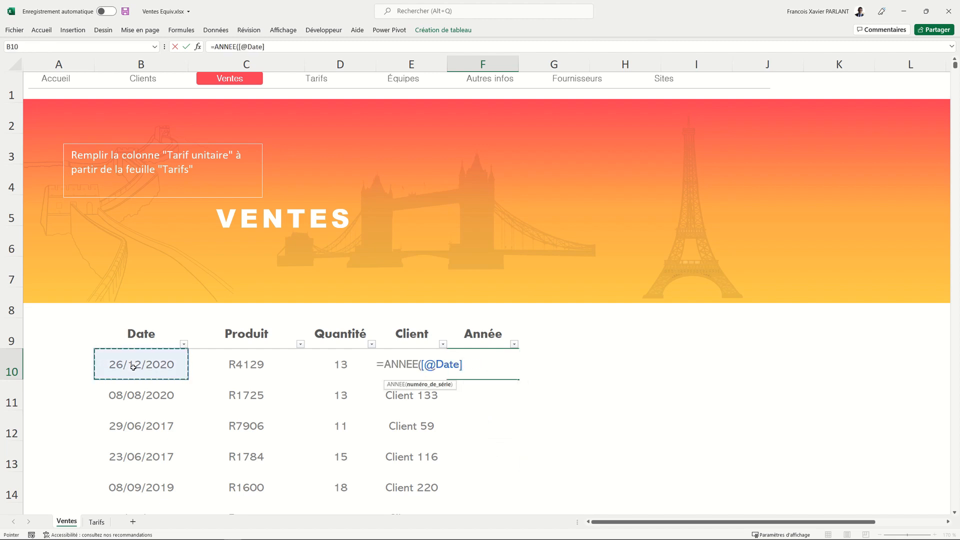
key("Return")
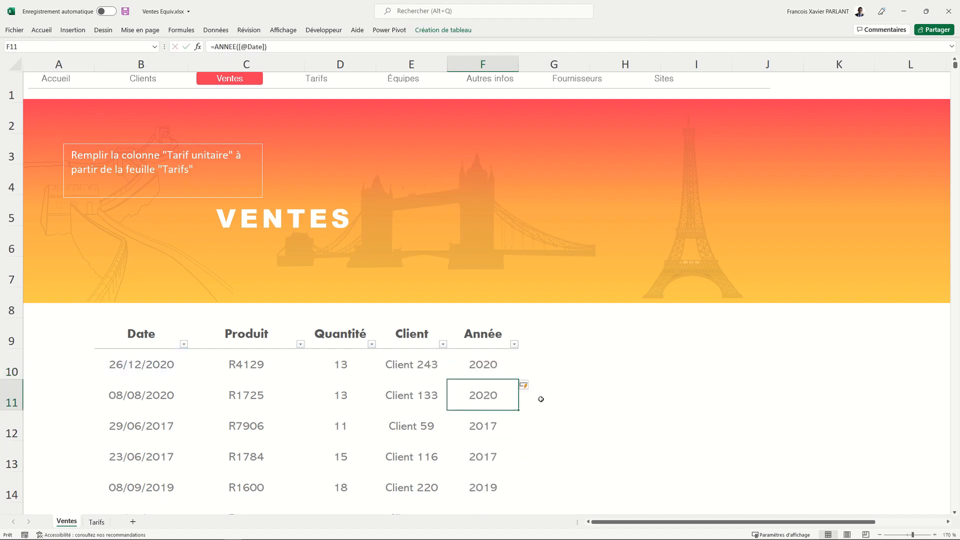
left_click(496, 364)
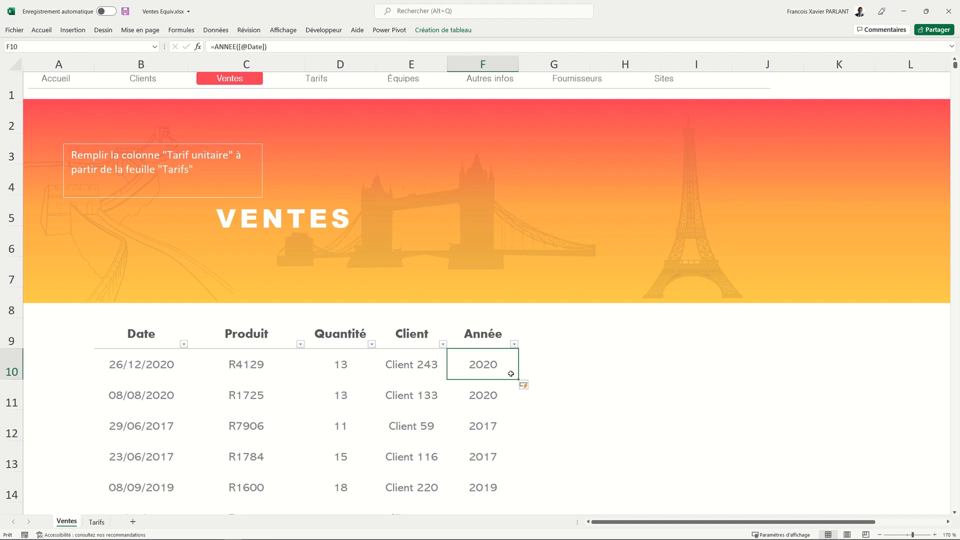
left_click(317, 85)
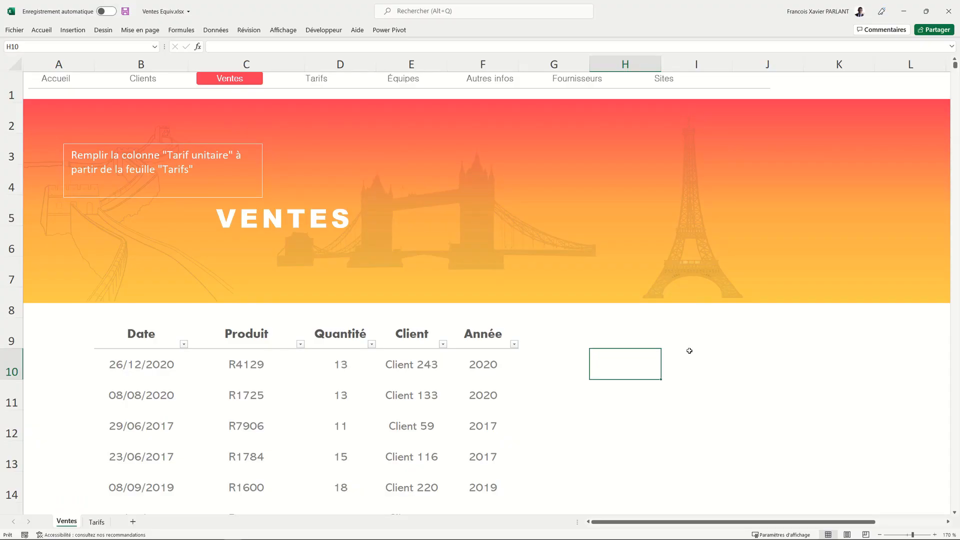
type("=")
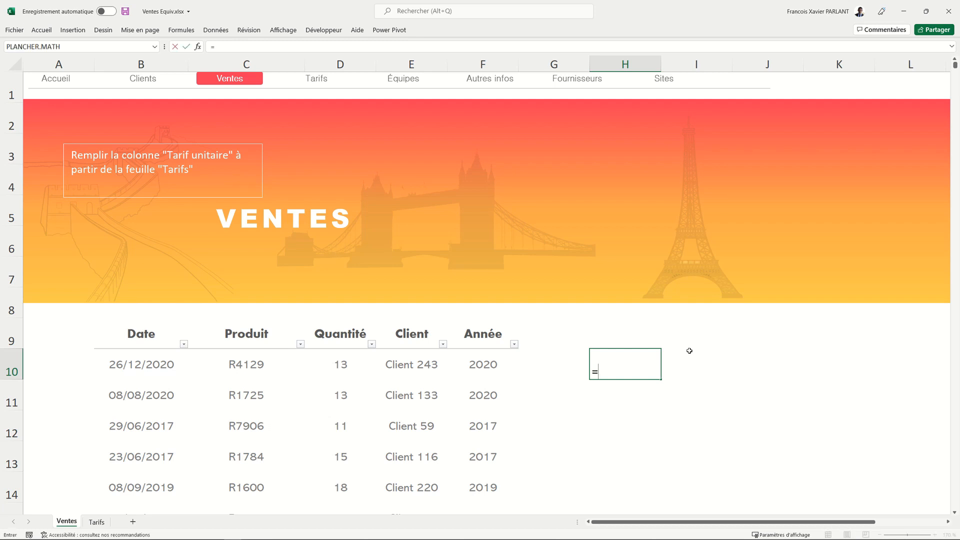
type("estn")
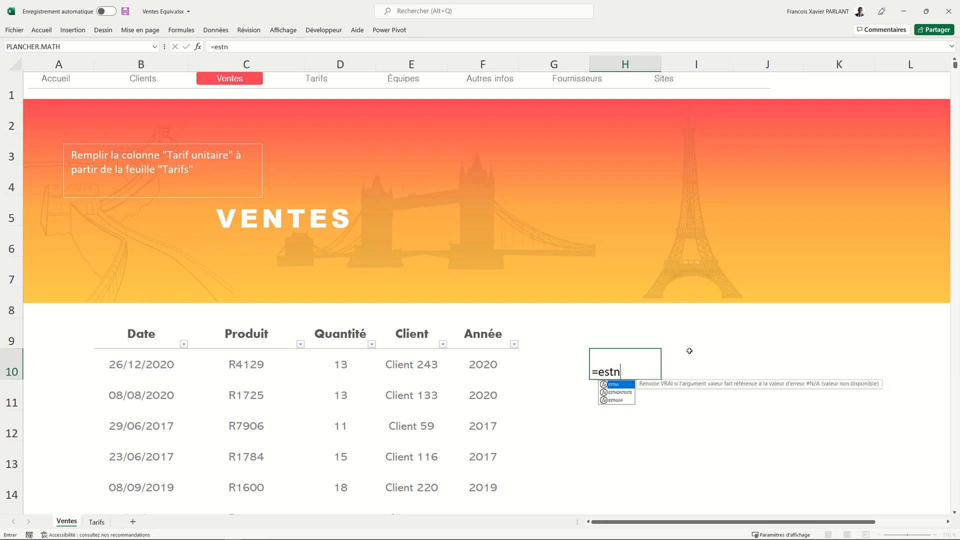
key("Down")
key("Down")
key("Tab")
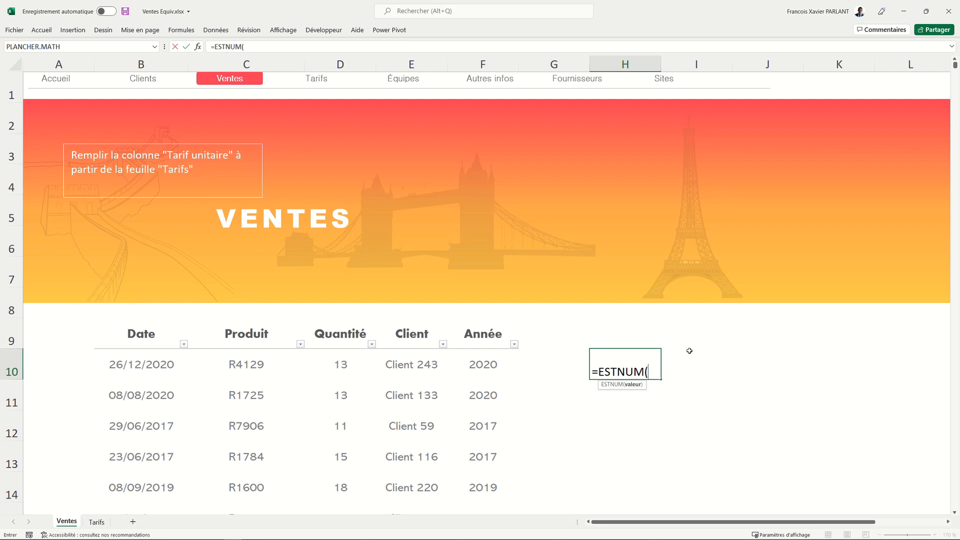
left_click(495, 369)
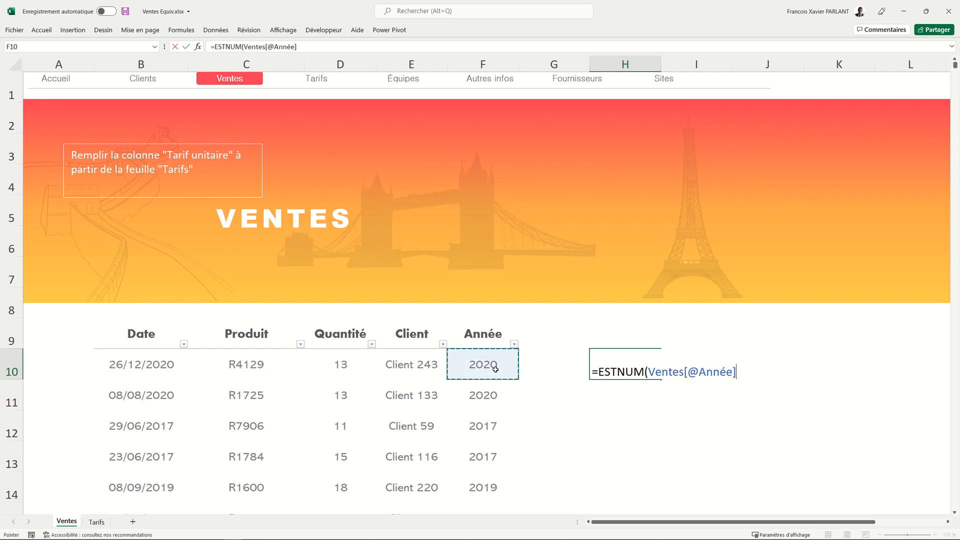
key("Return")
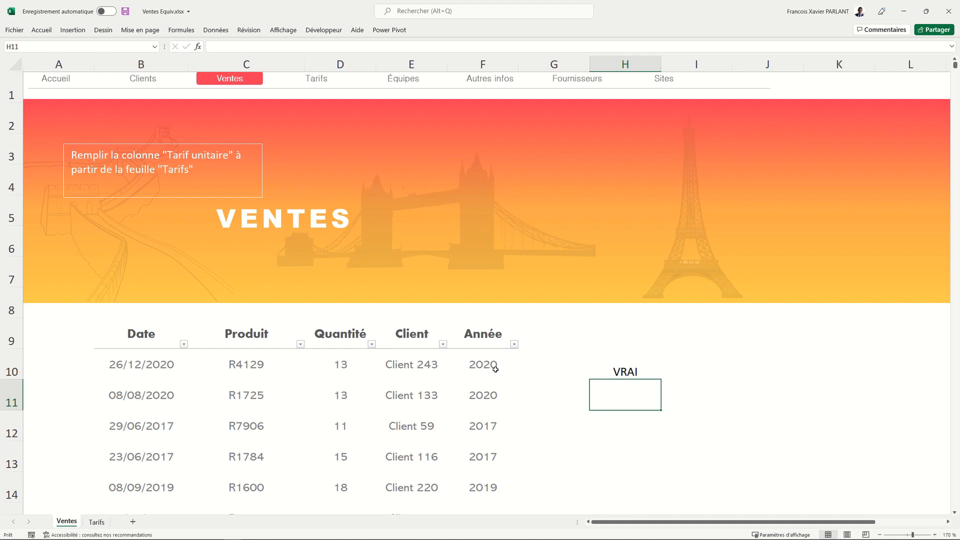
Test whether the 2016 column header is a number by entering =ESTNUM(Tarifs[[#En-têtes];[2016]]) in cell D8 of the Tarifs sheet.
key("ctrl+Page_Down")
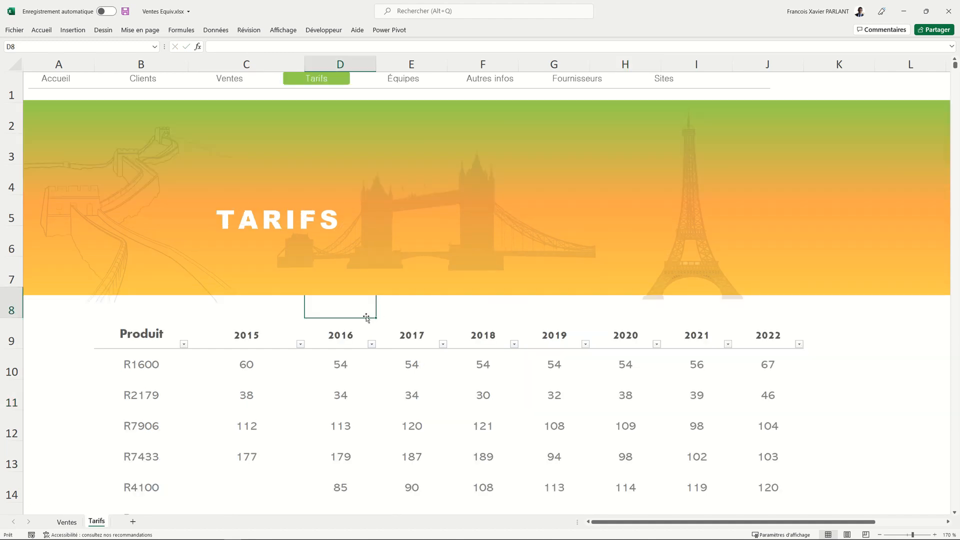
type("=estnu")
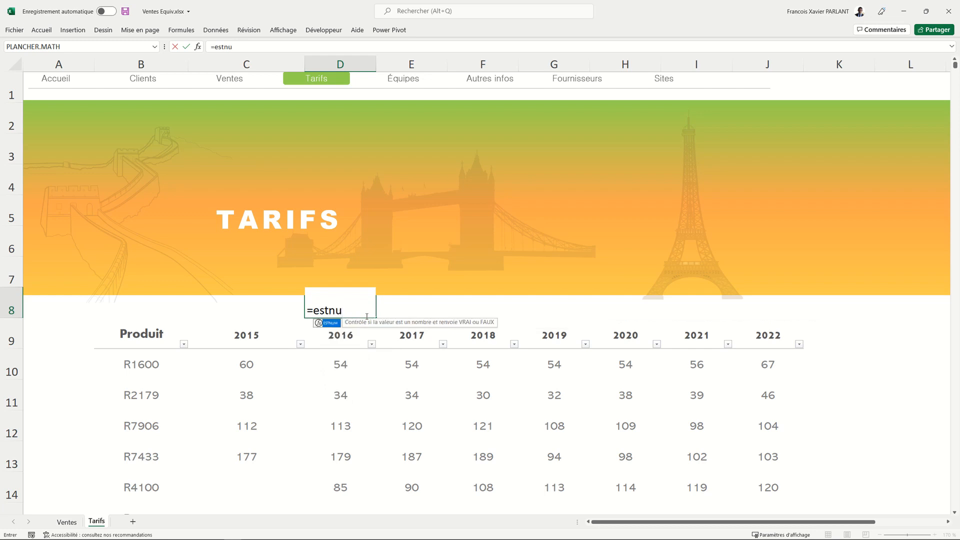
key("Tab")
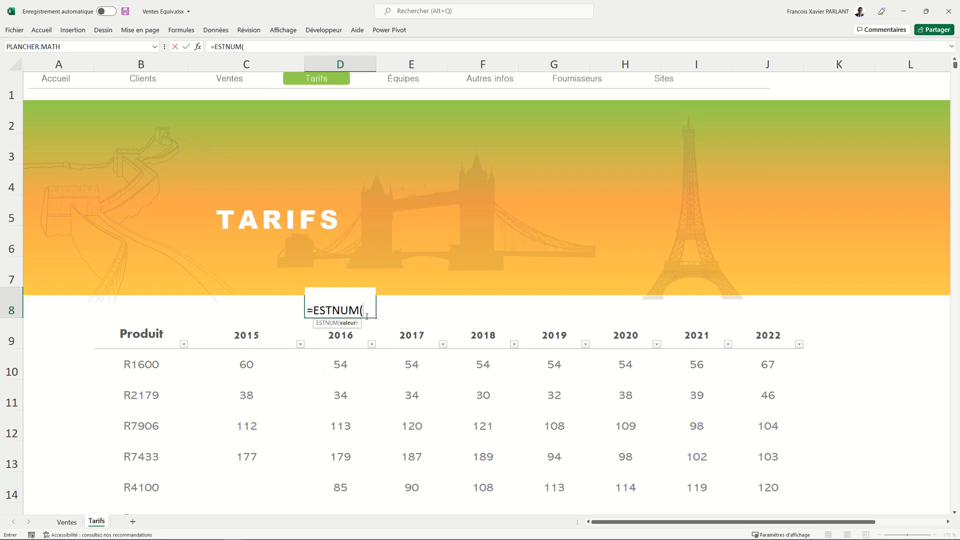
left_click(357, 335)
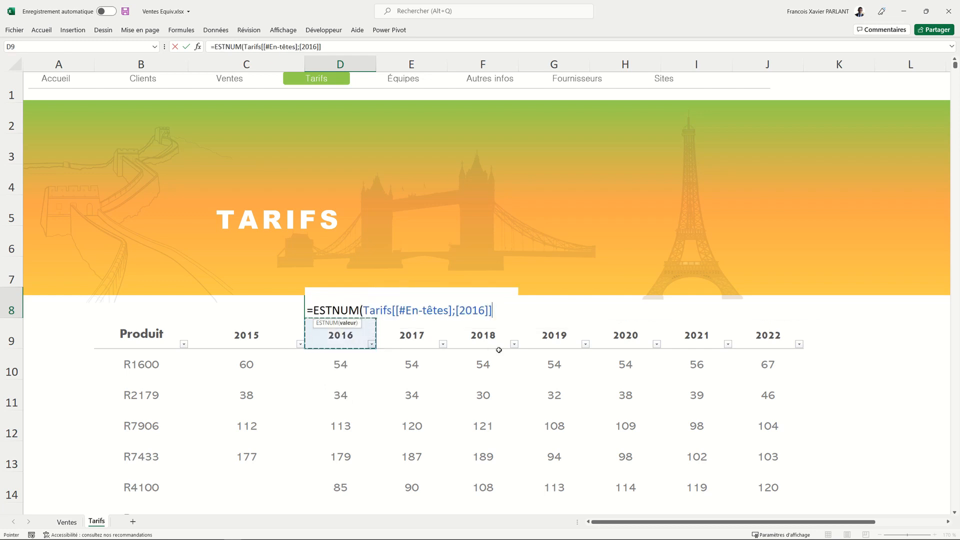
key("Return")
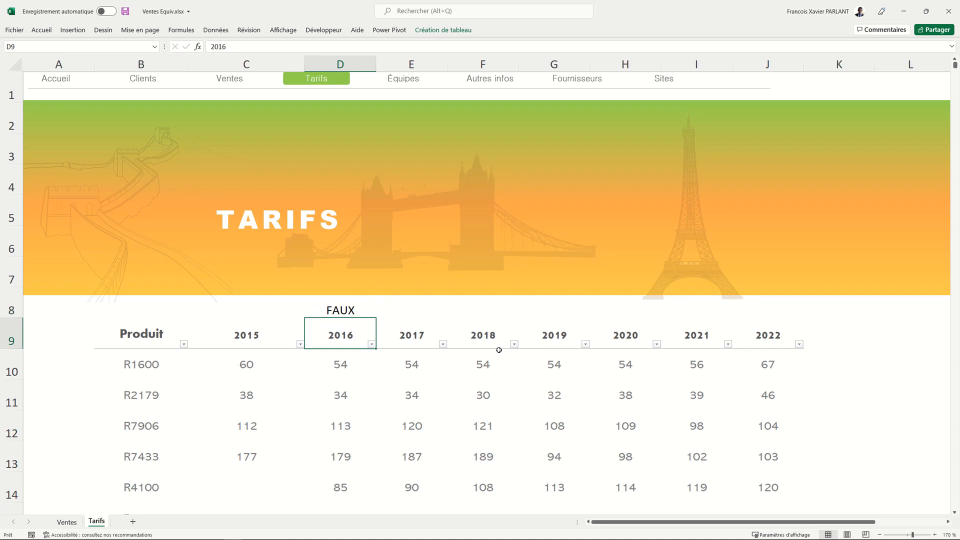
left_click(335, 315)
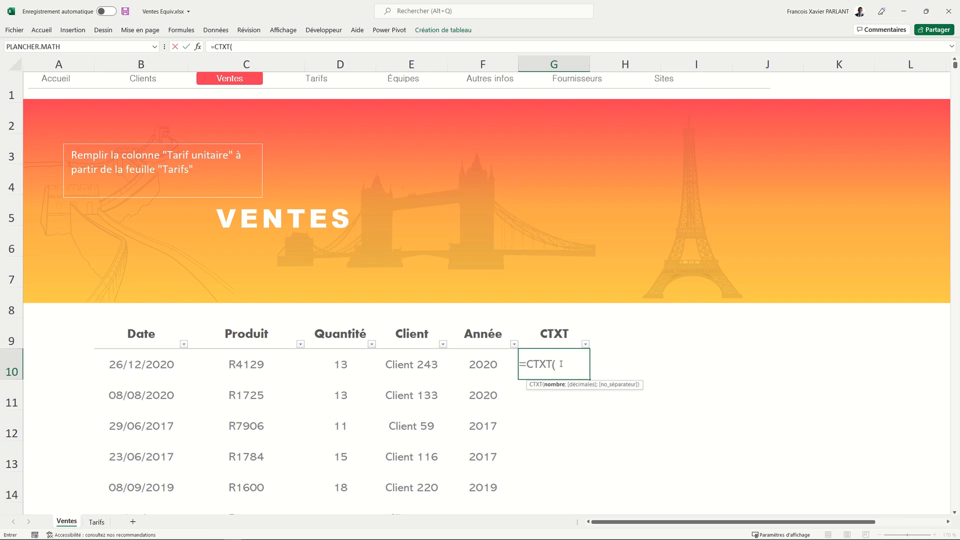
left_click(477, 365)
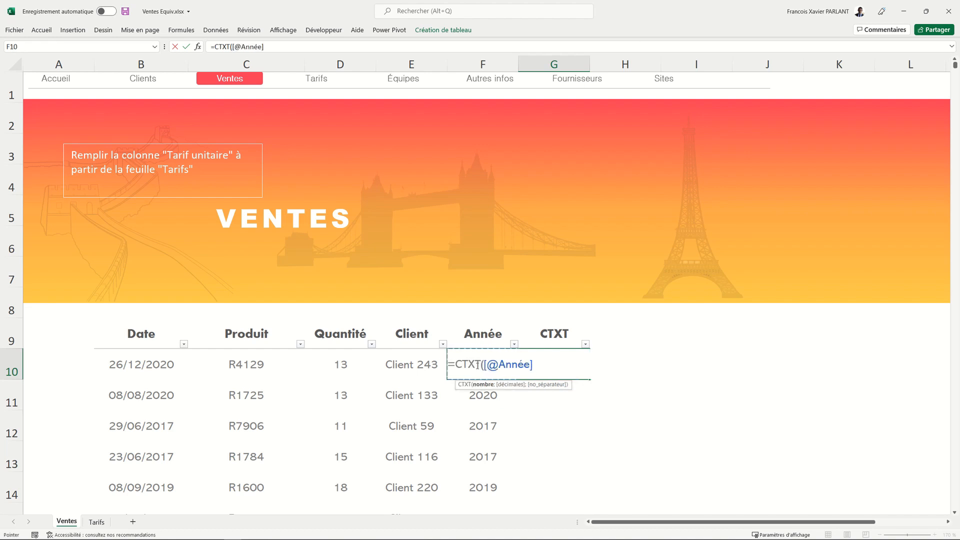
type(";0")
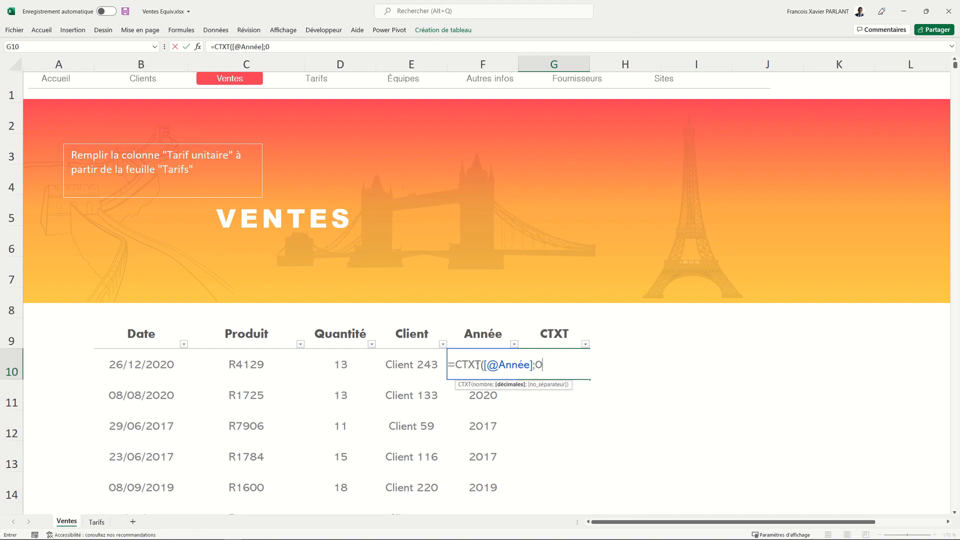
type(";")
key("Tab")
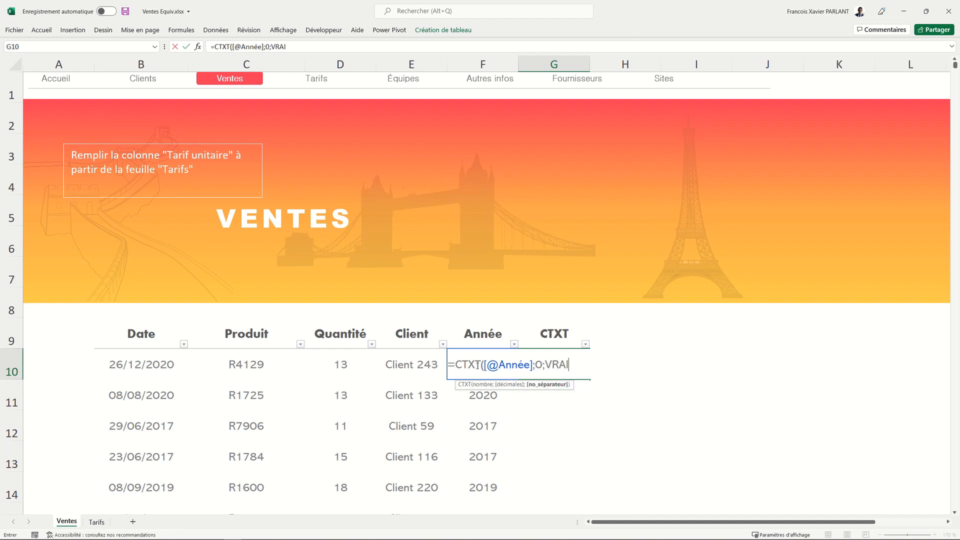
key("Return")
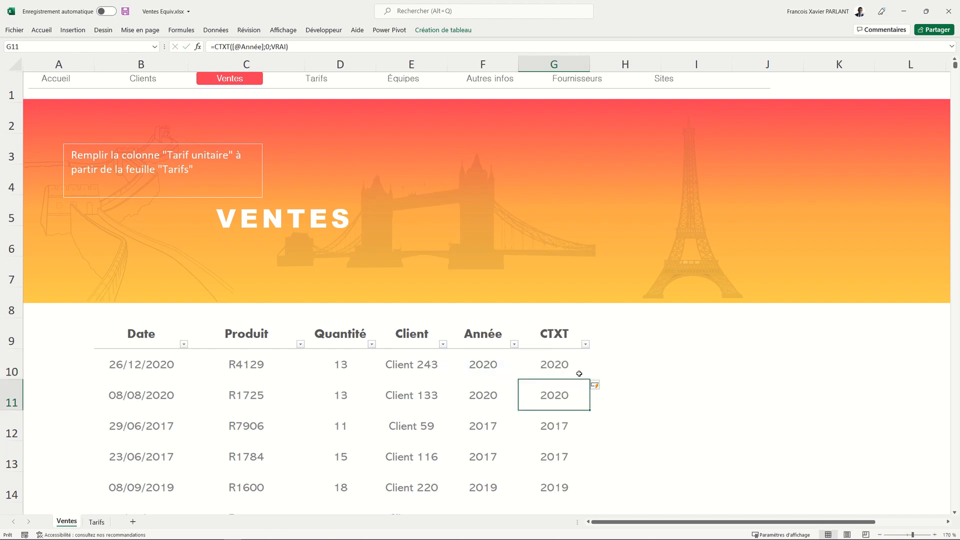
left_click(678, 368)
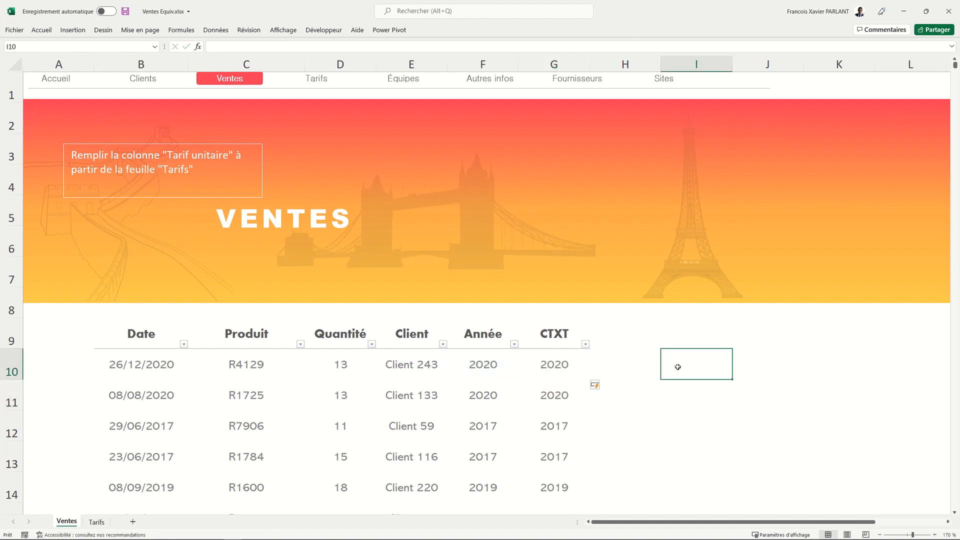
type("=estu")
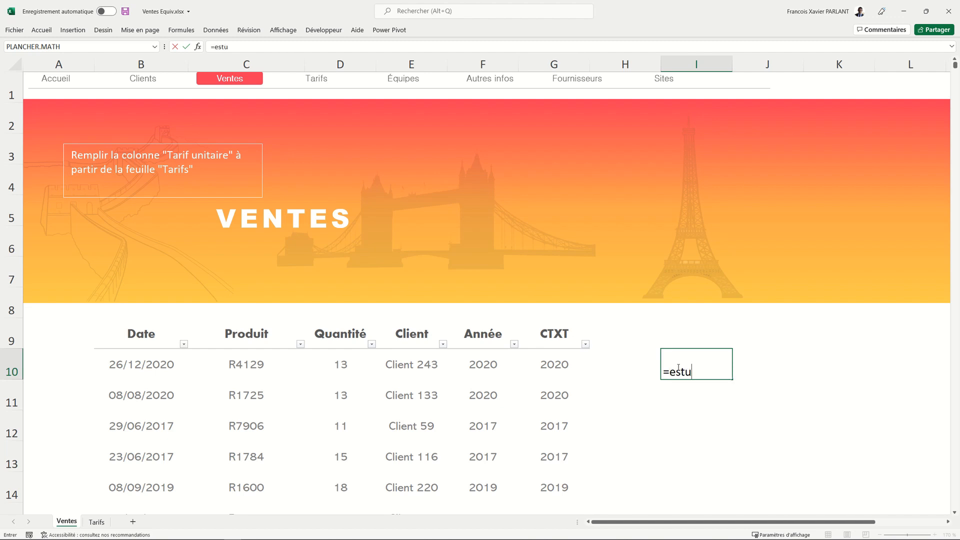
key("BackSpace")
type("nu")
key("Tab")
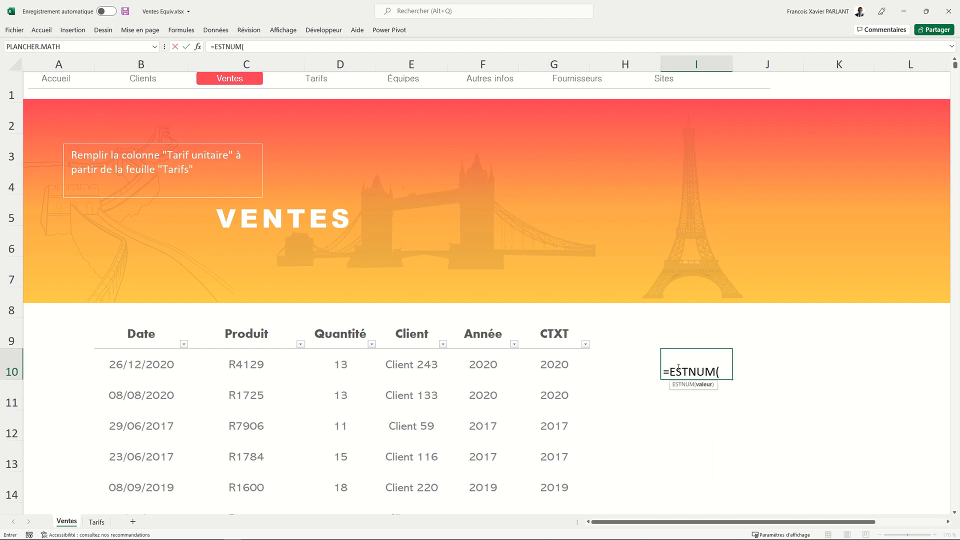
left_click(557, 368)
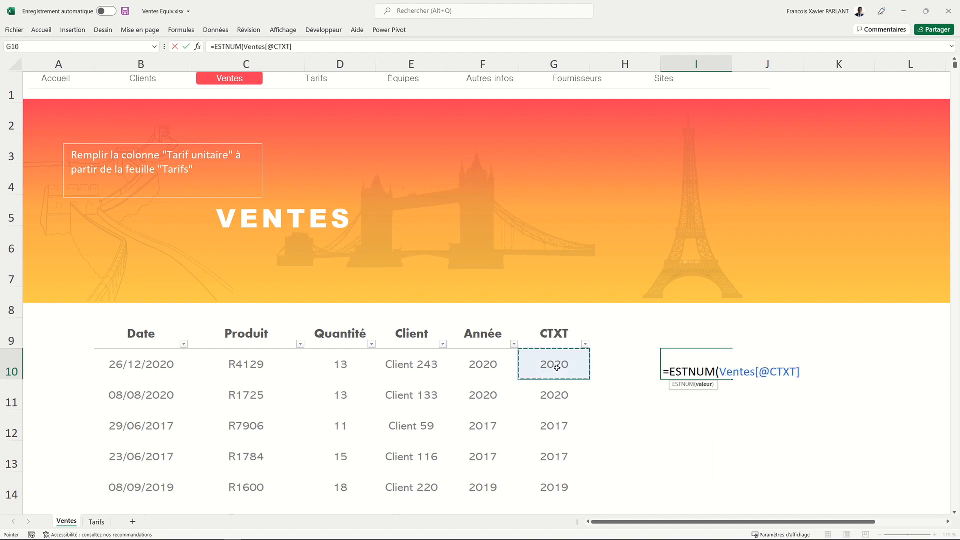
key("Return")
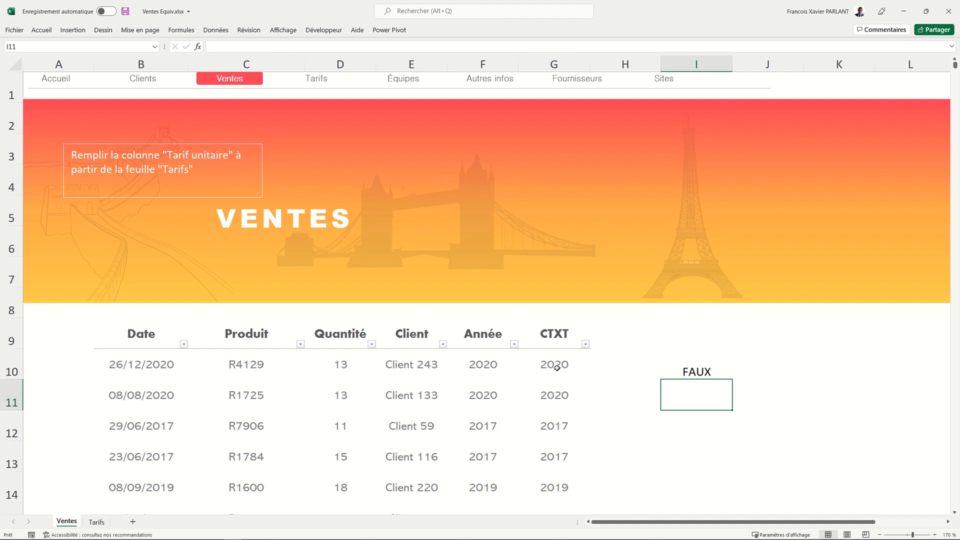
left_click(709, 367)
left_click(543, 368)
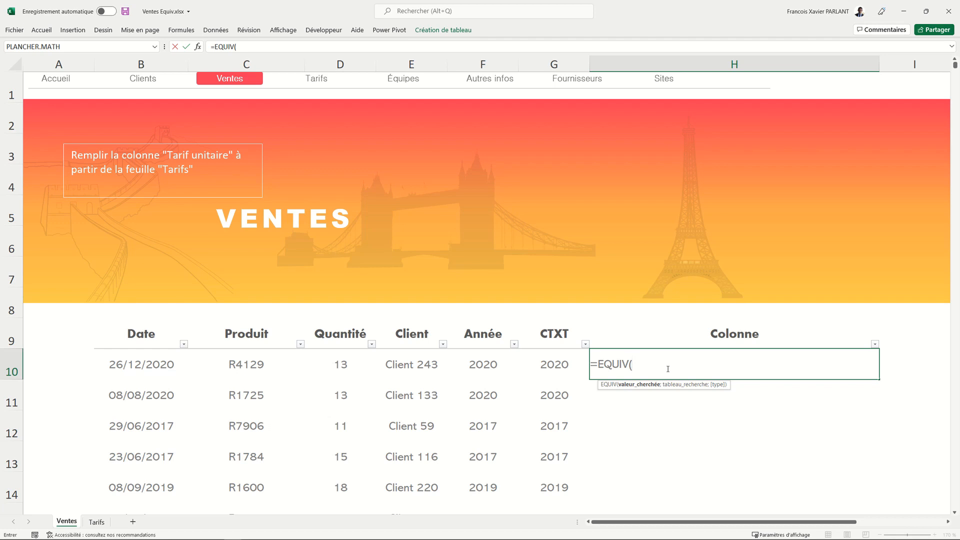
left_click(557, 367)
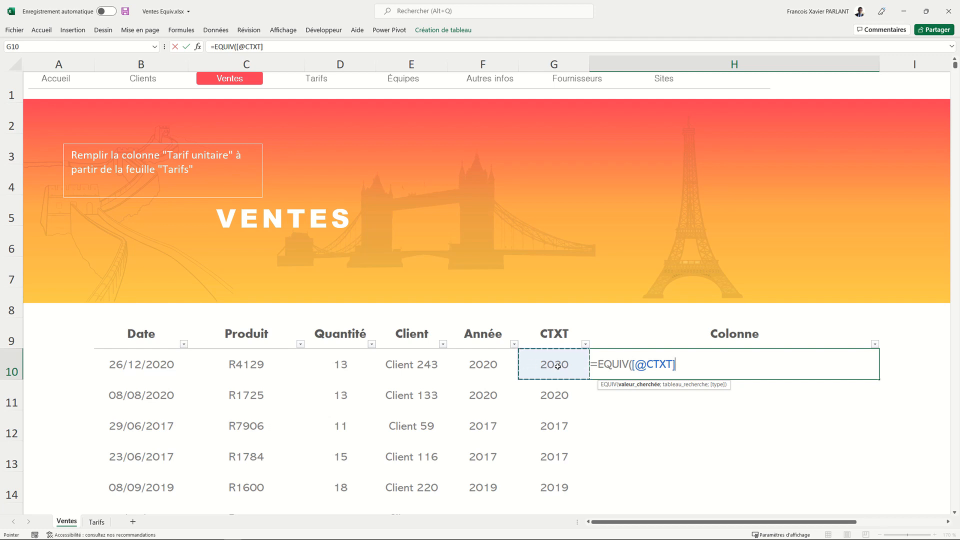
type(";")
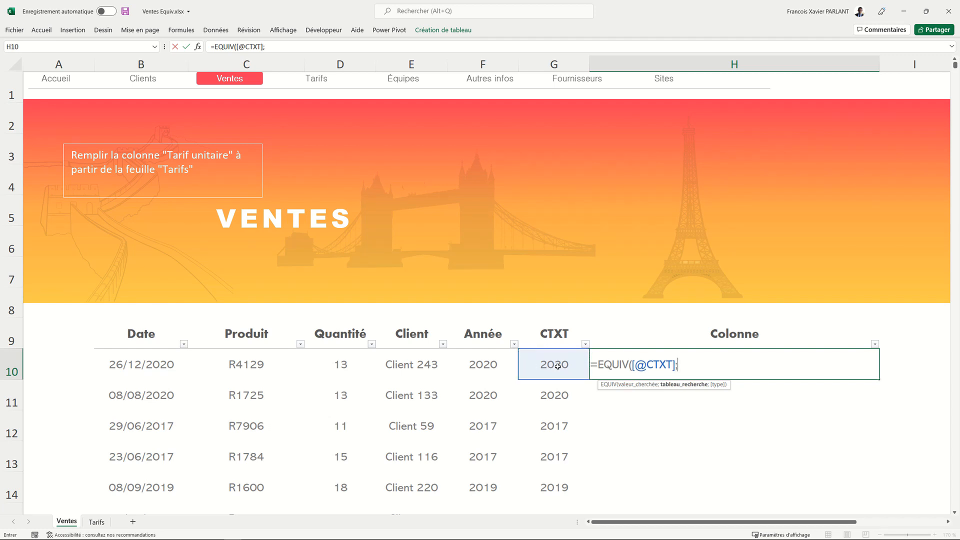
left_click(103, 523)
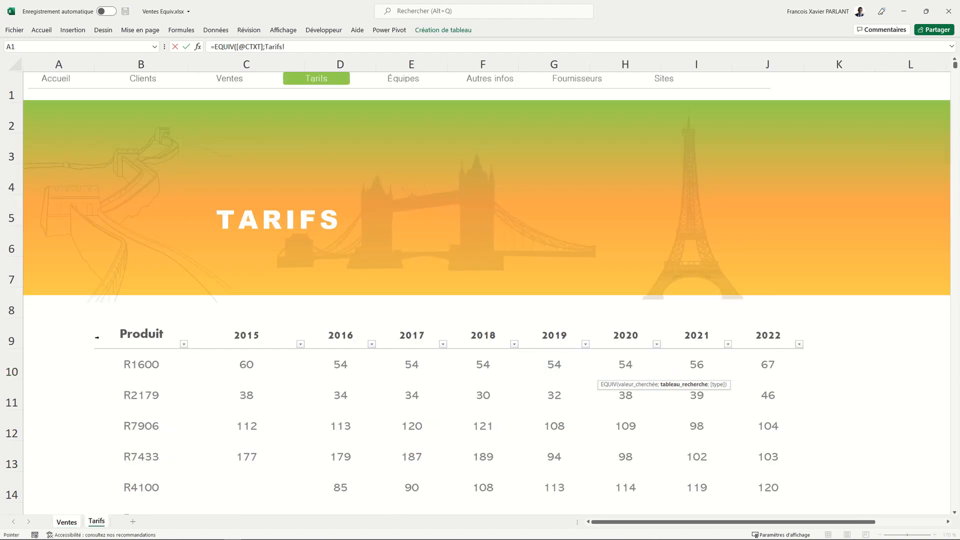
left_click(97, 337)
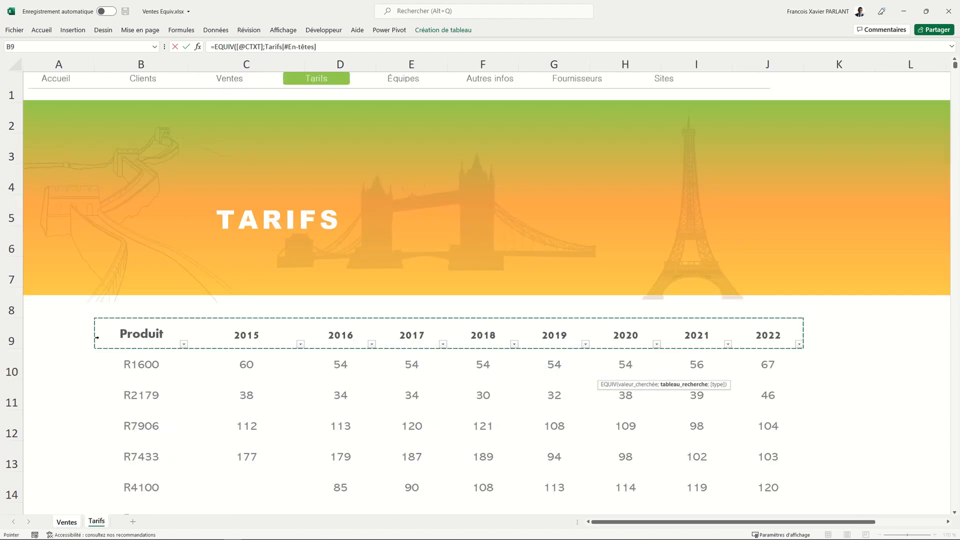
type(";")
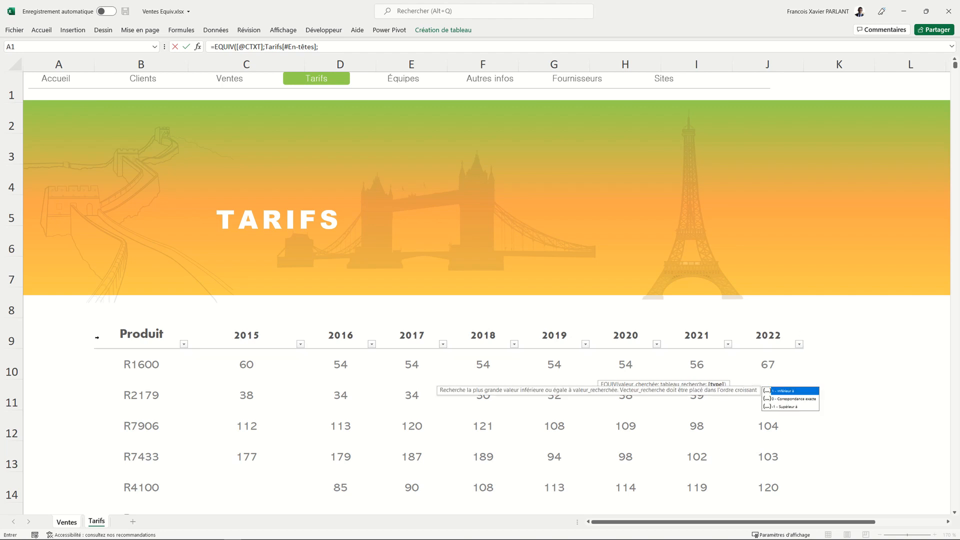
key("Down")
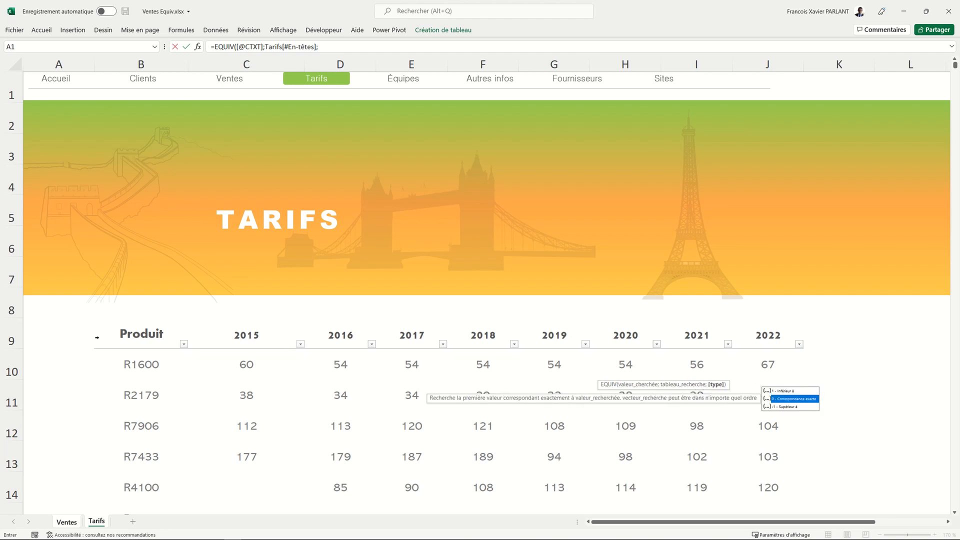
key("Tab")
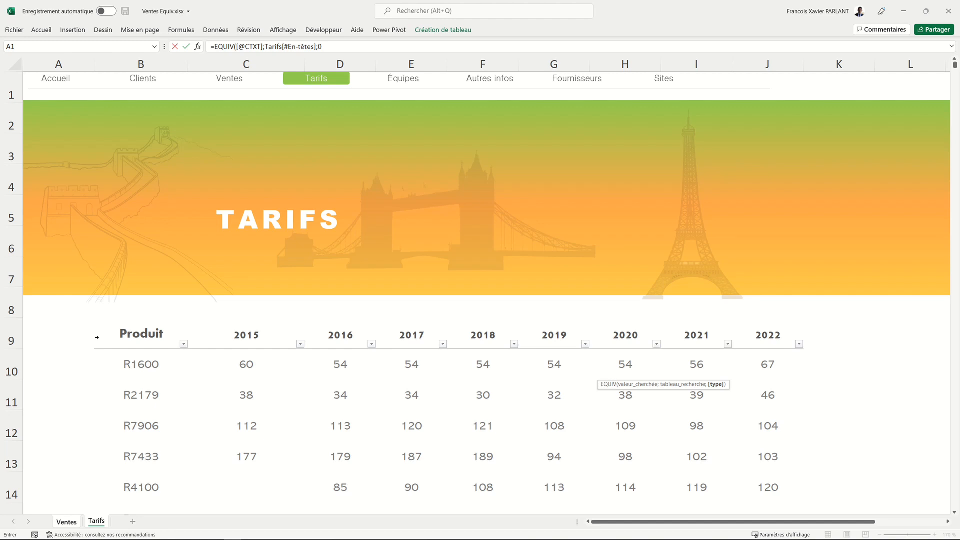
key("Return")
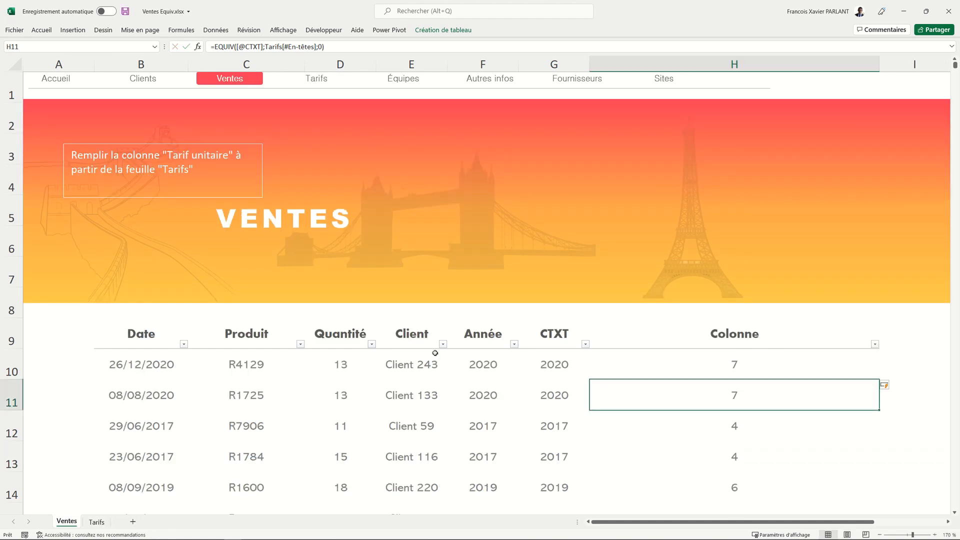
left_click(682, 361)
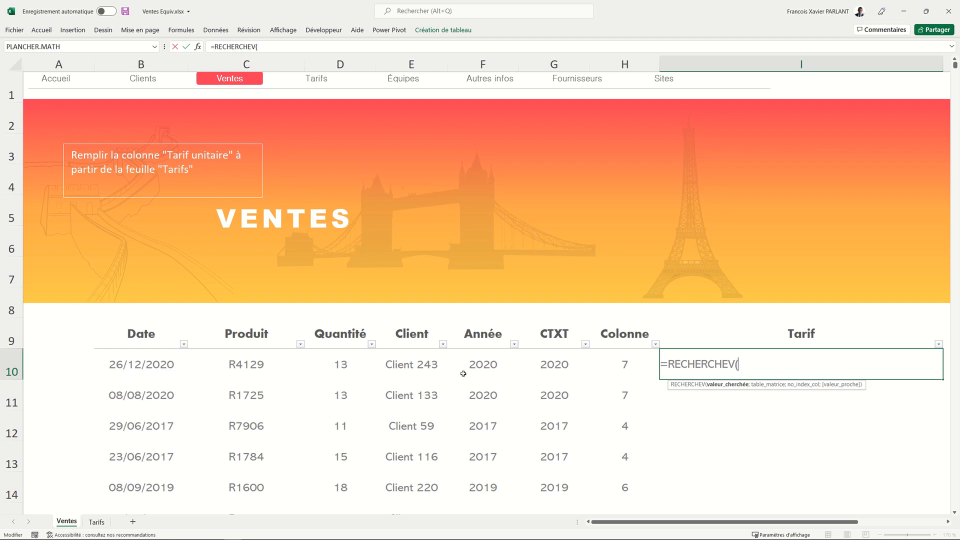
left_click(248, 370)
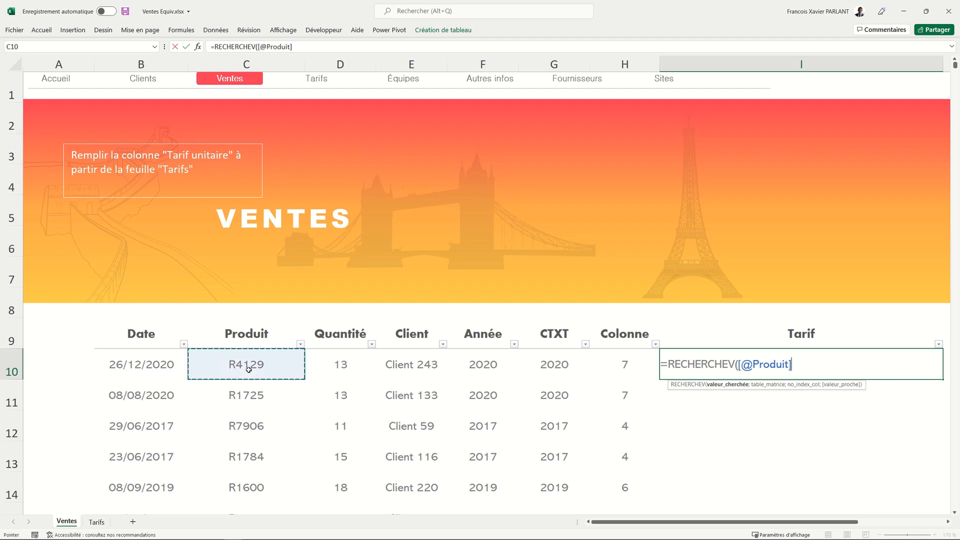
type(";")
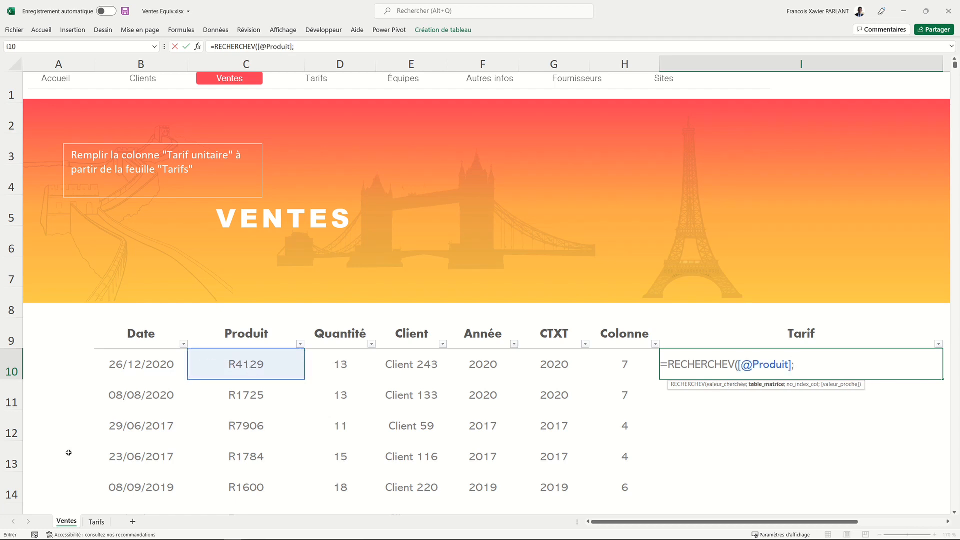
left_click(98, 522)
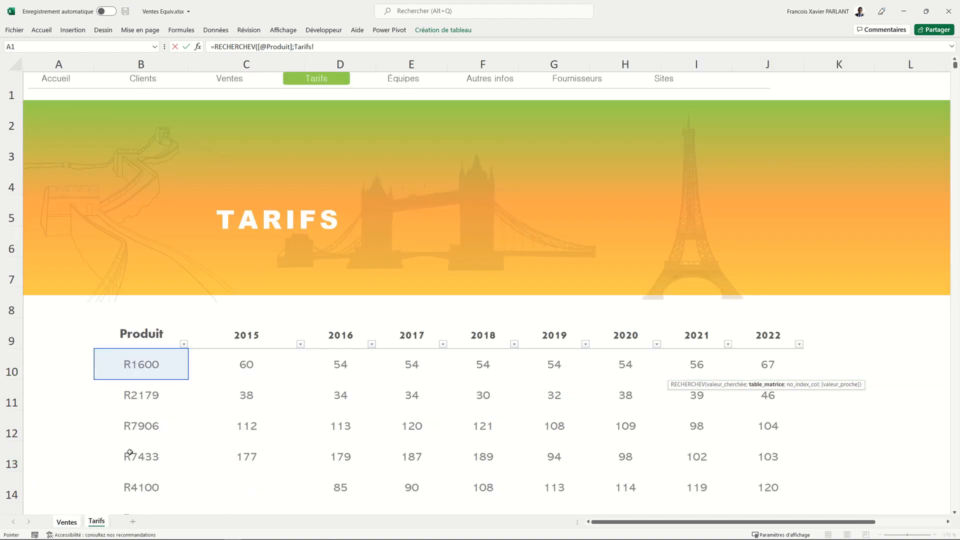
left_click(92, 321)
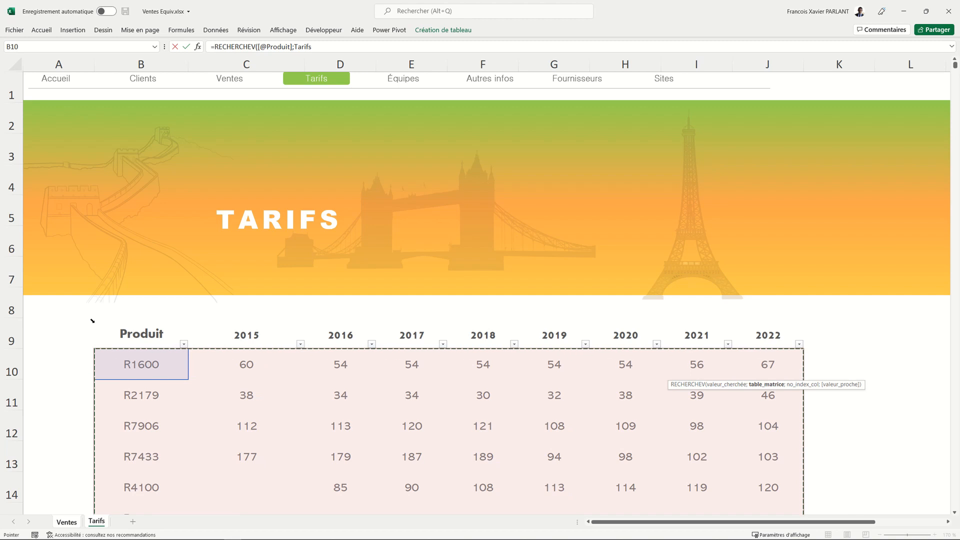
type(";")
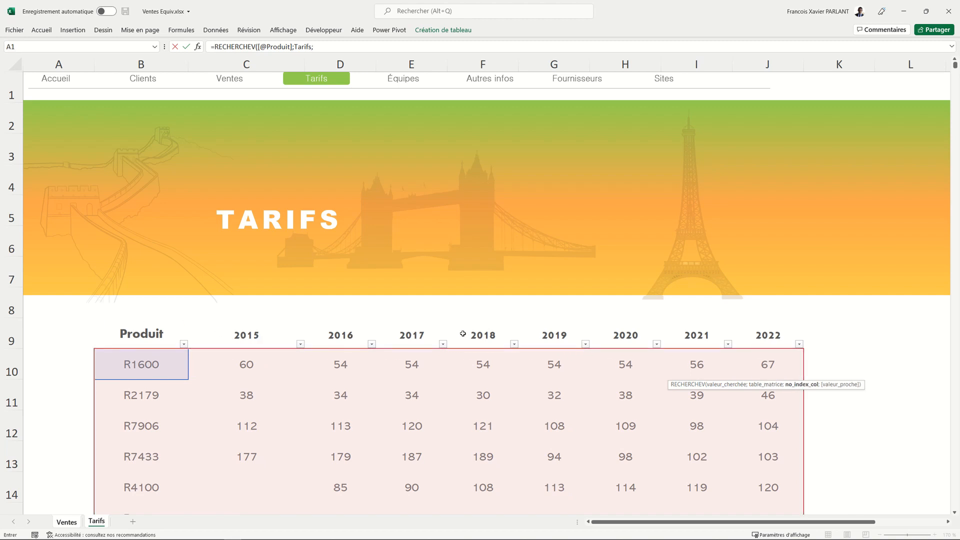
left_click(66, 523)
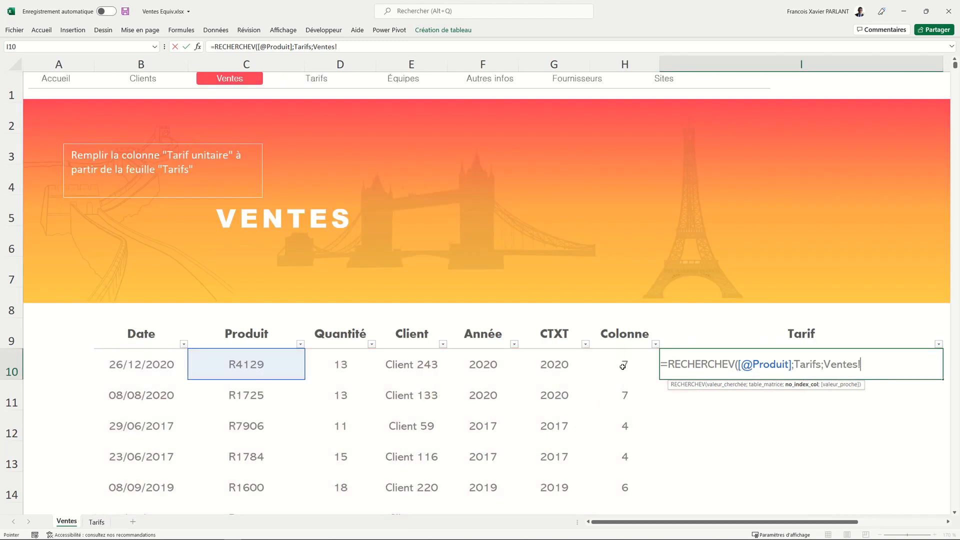
left_click(623, 366)
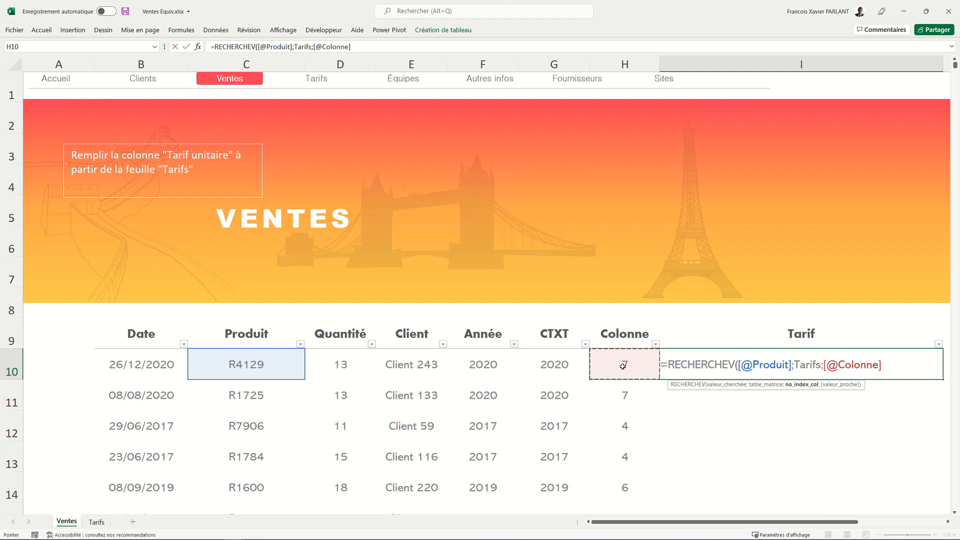
type(";")
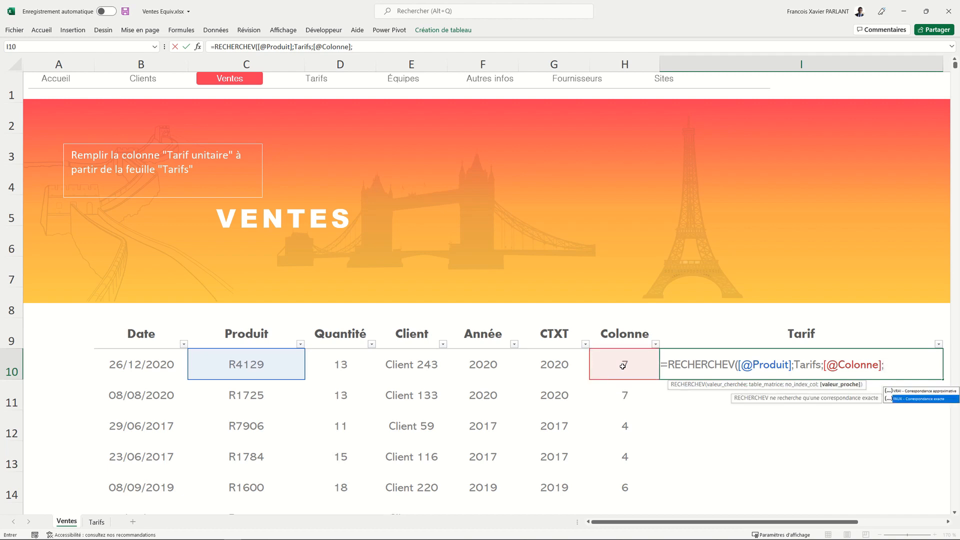
key("Down")
key("Tab")
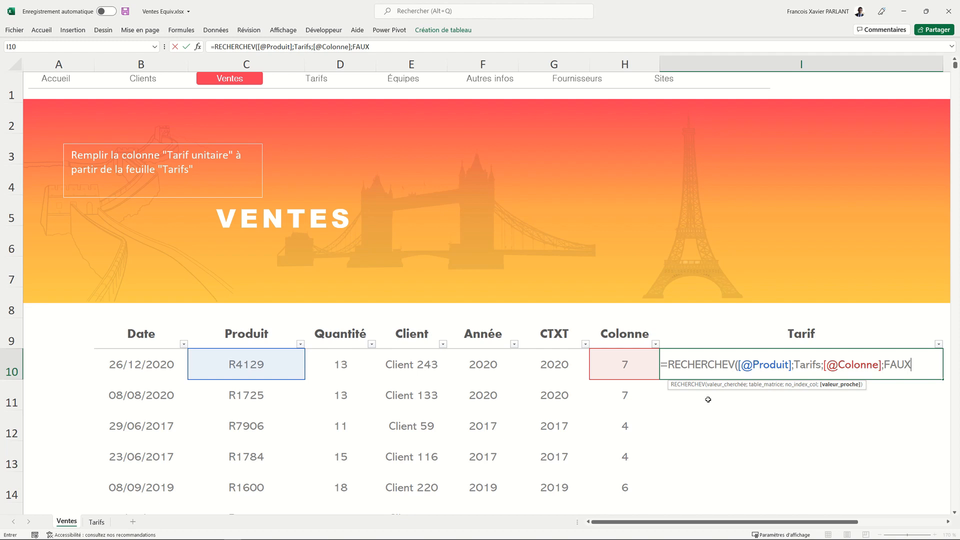
key("Return")
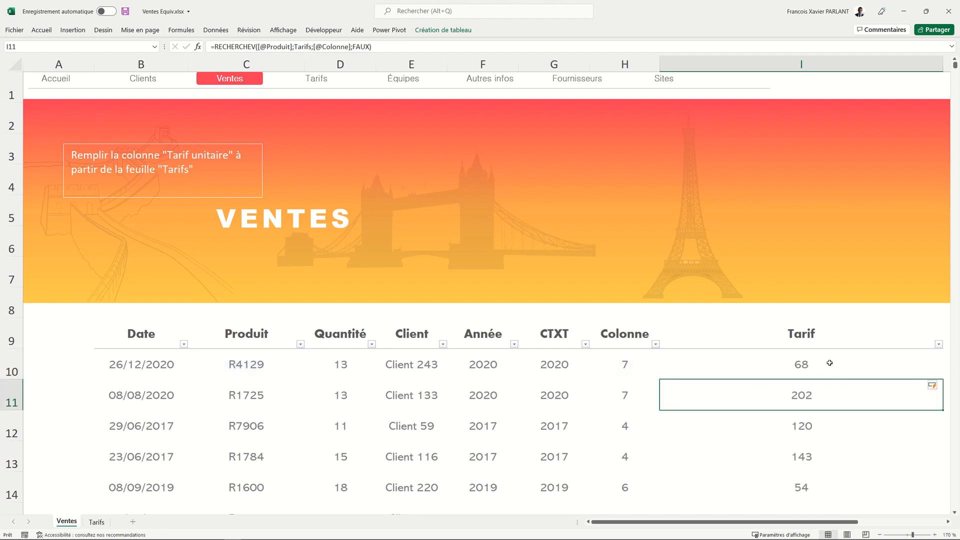
left_click(830, 363)
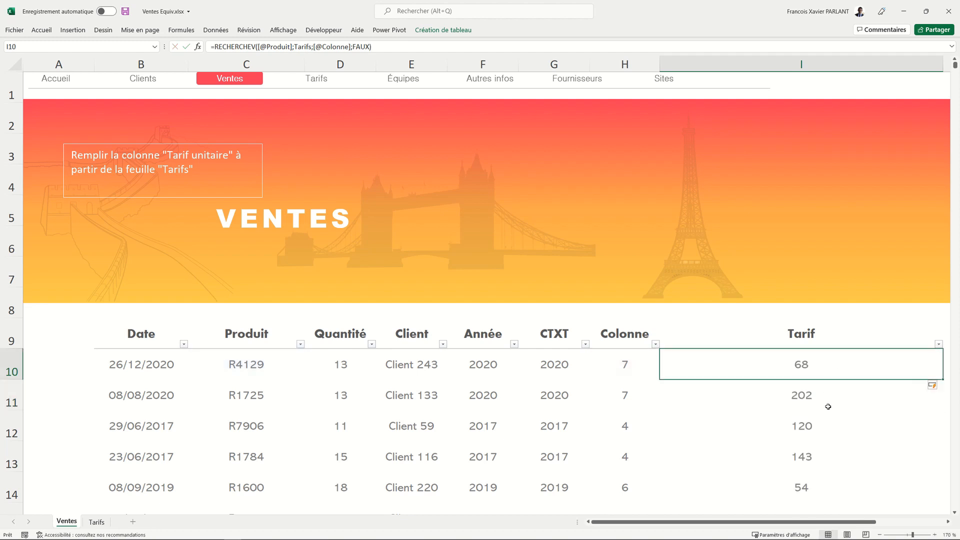